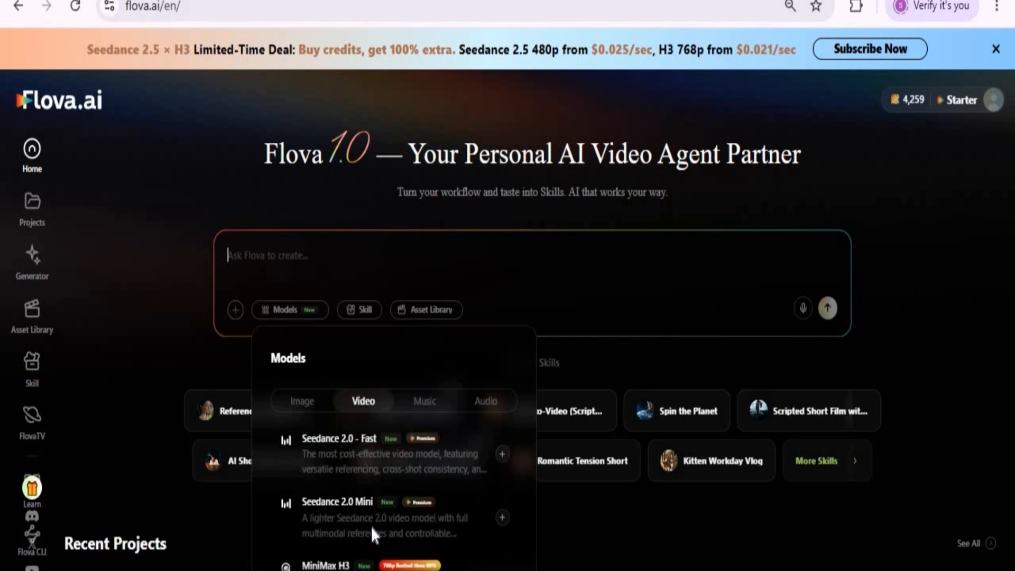
# Step: Browse the music and audio generation models available for the prompt
pyautogui.click(424, 401)
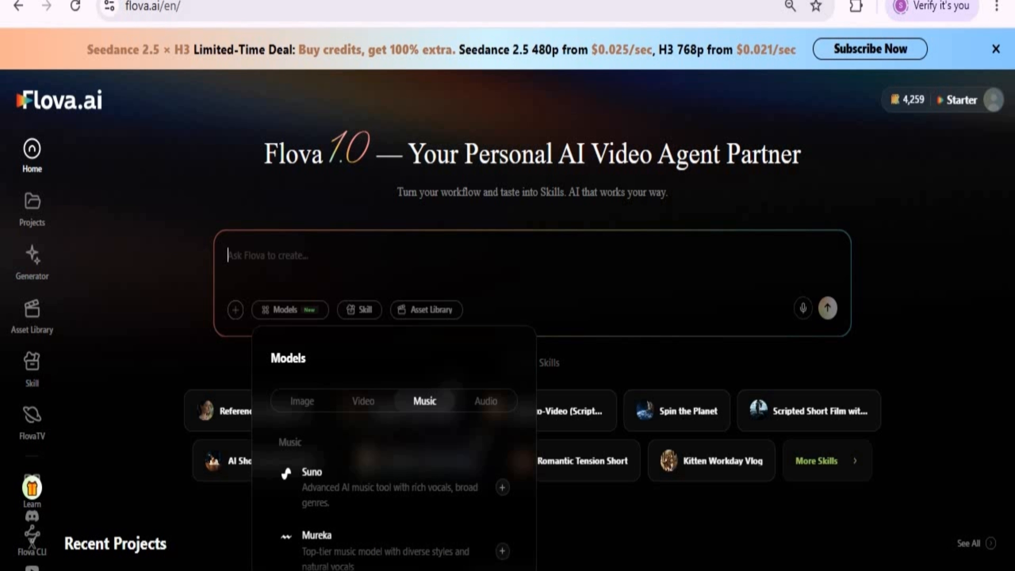
pyautogui.click(484, 402)
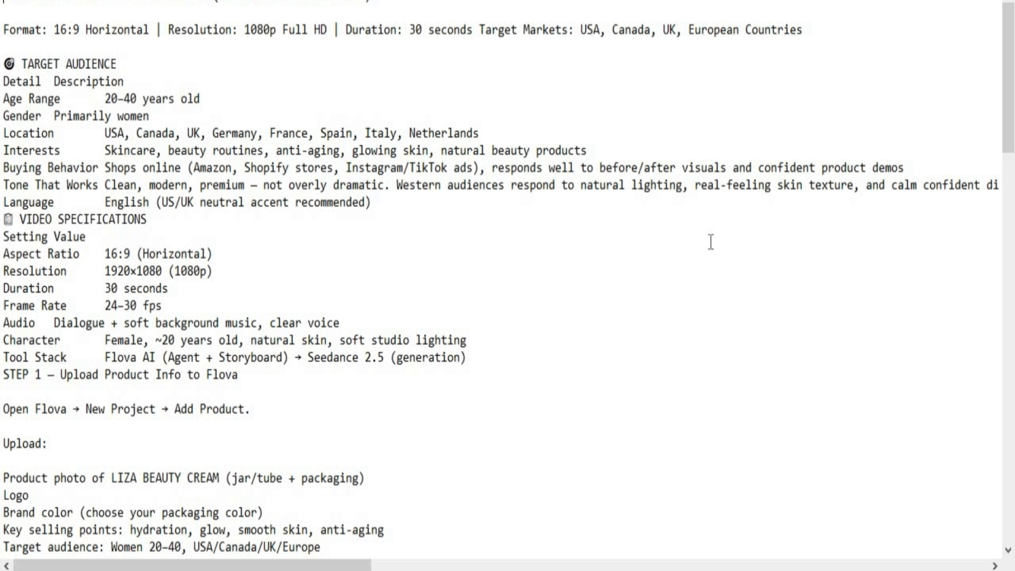
# Step: Read through the LIZA BEAUTY CREAM commercial brief, covering the target audience, video specifications, scene prompts, dialogue and export checklist
pyautogui.scroll(-4, 571, 312)
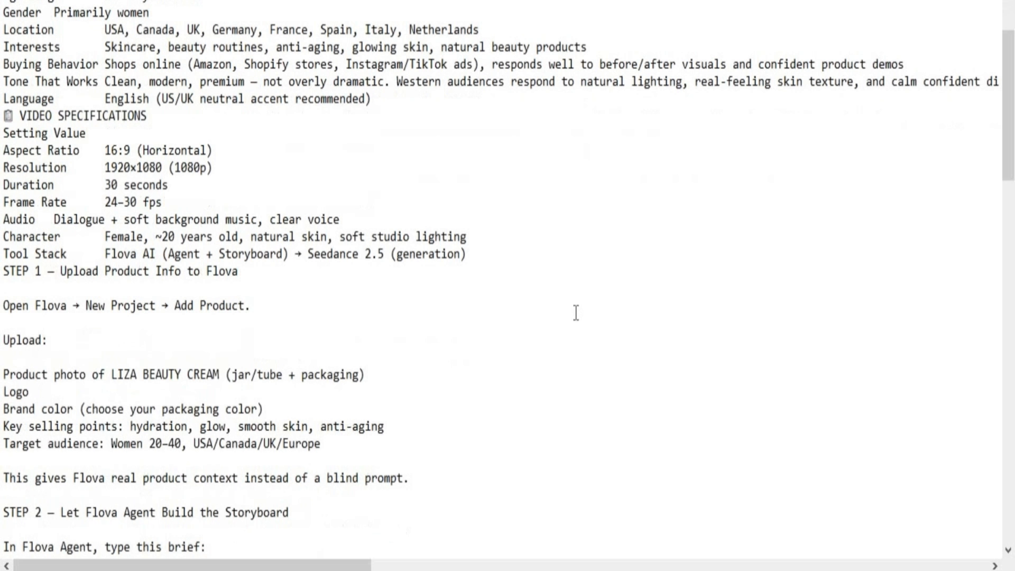
pyautogui.scroll(-3, 581, 311)
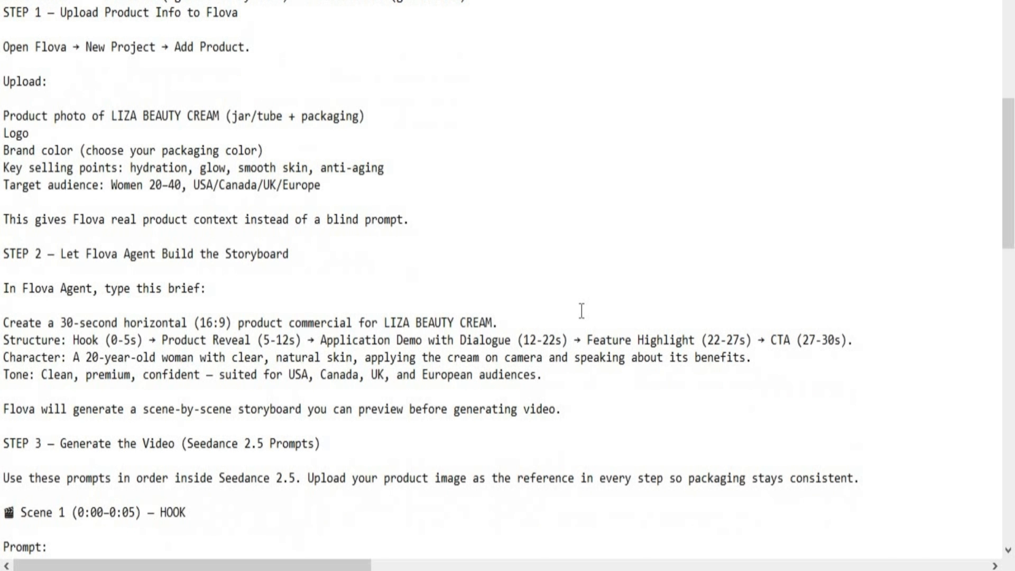
pyautogui.scroll(-2, 581, 311)
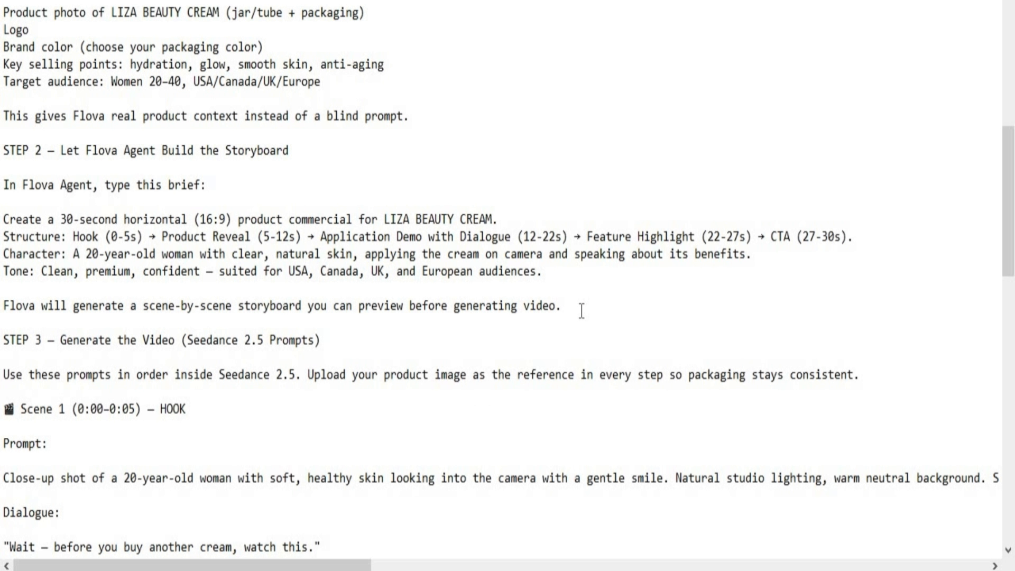
pyautogui.scroll(-7, 581, 311)
pyautogui.scroll(-4, 584, 313)
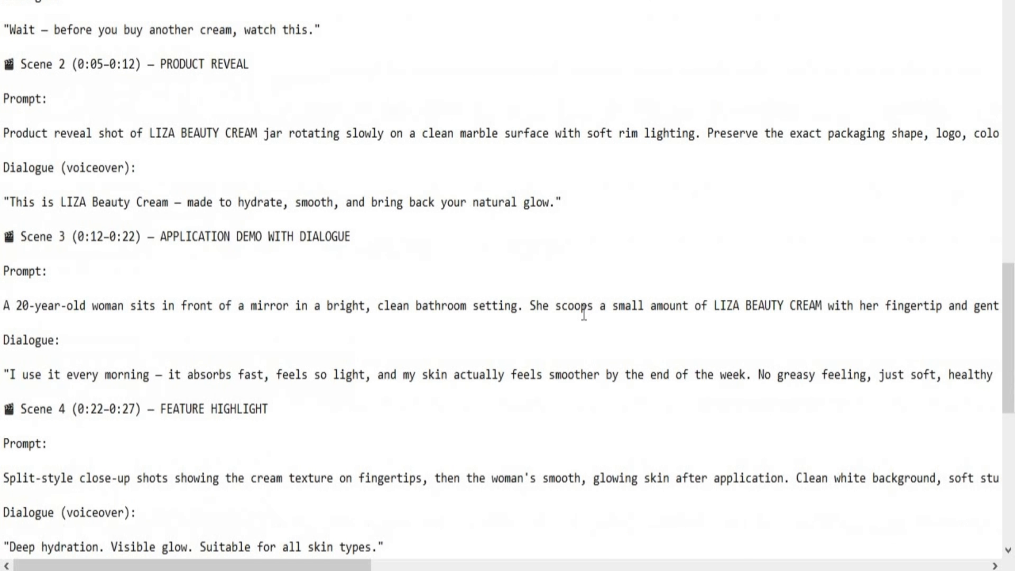
pyautogui.scroll(-3, 584, 313)
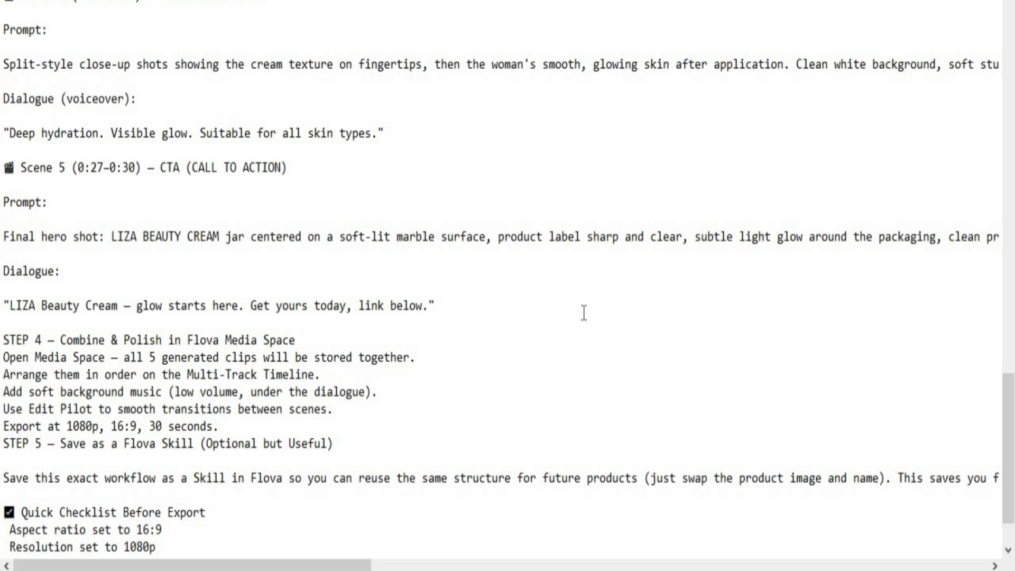
pyautogui.scroll(-1, 583, 312)
pyautogui.scroll(9, 583, 313)
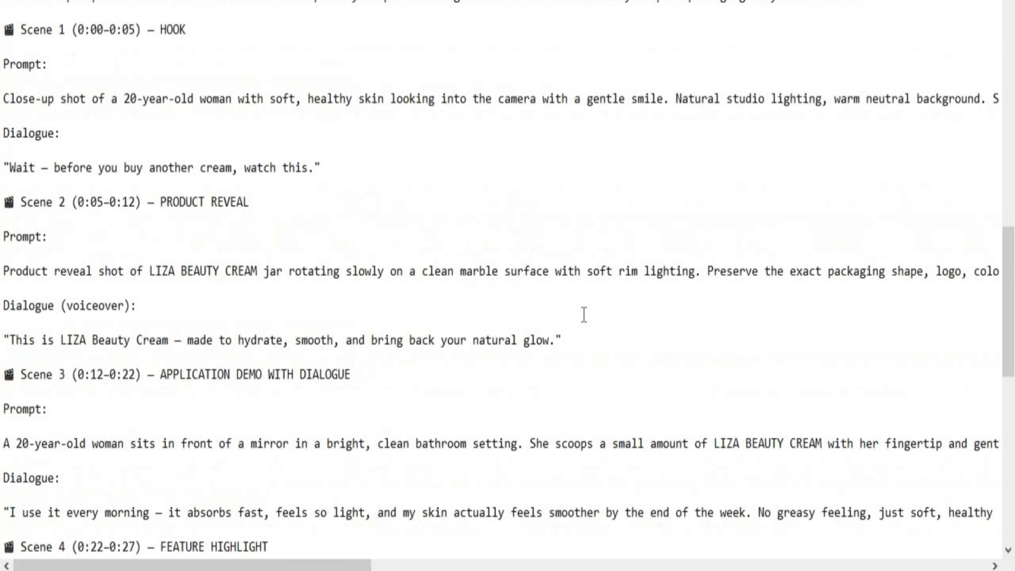
pyautogui.scroll(5, 583, 314)
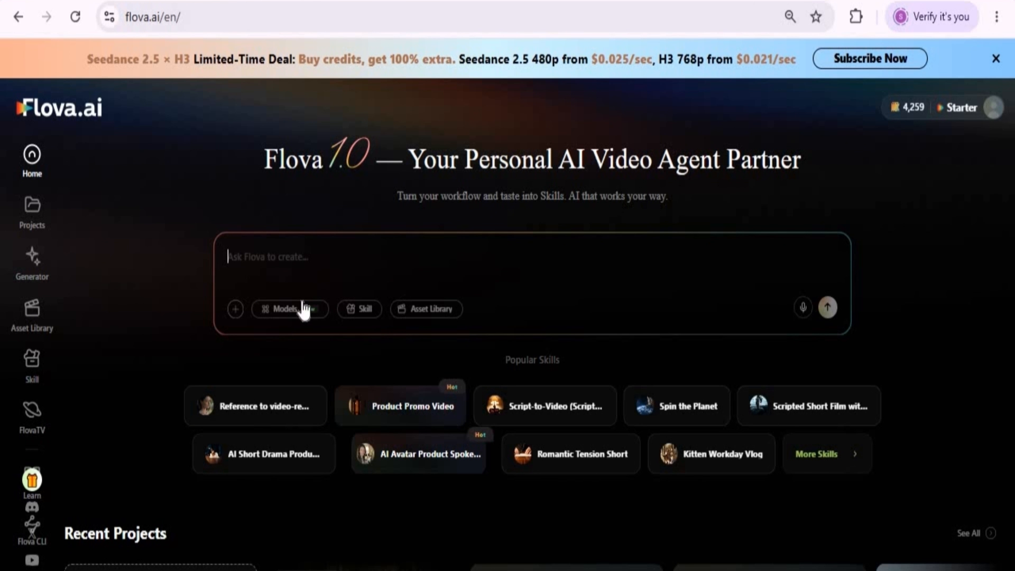
# Step: Attach the text file LIZA.txt and the WhatsApp product image to the creation prompt
pyautogui.click(235, 309)
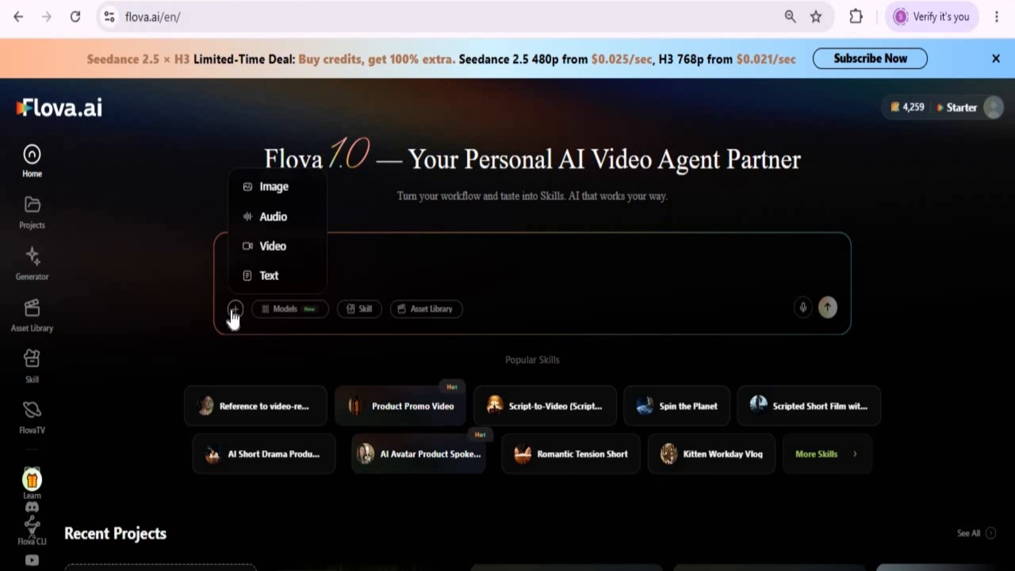
pyautogui.click(267, 277)
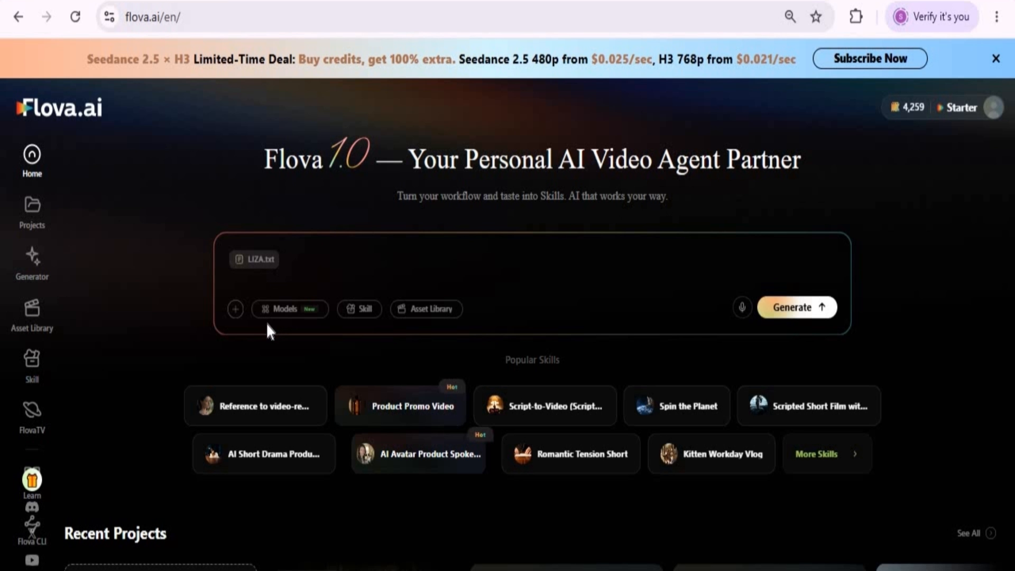
pyautogui.click(238, 313)
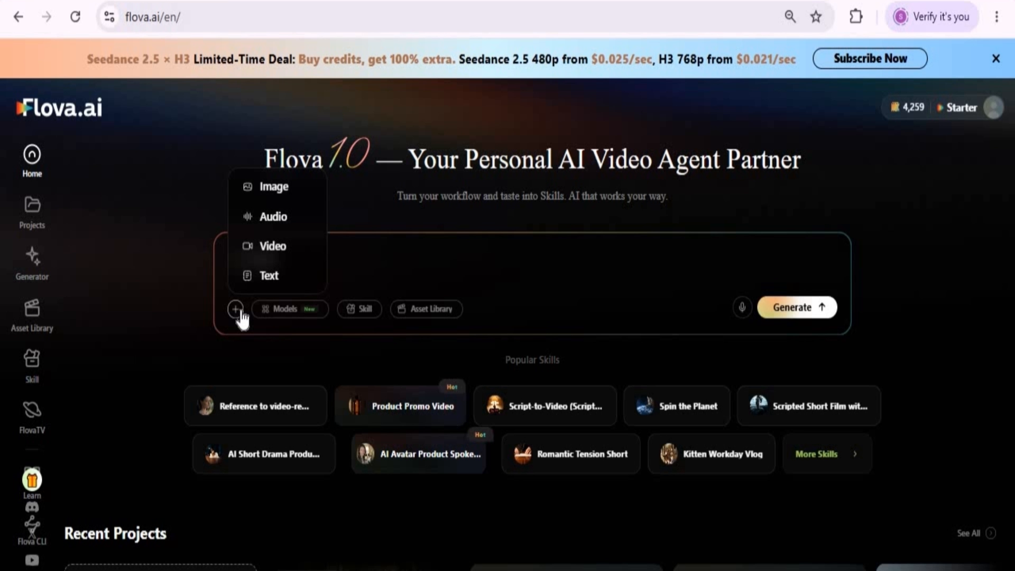
pyautogui.click(273, 188)
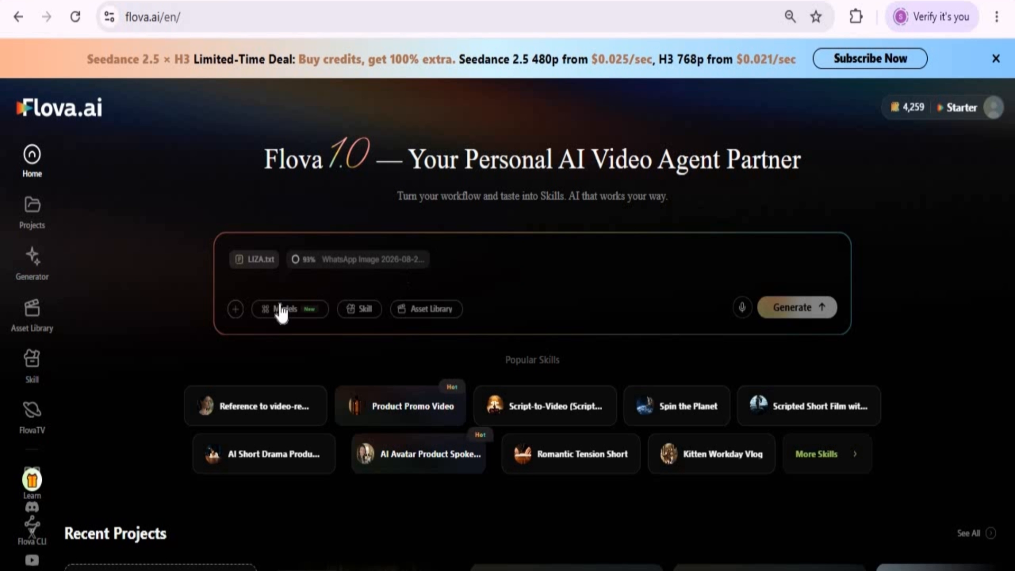
# Step: Add Seedance 2.5 for video and the Product Promo Video skill to the prompt, and submit it for generation
pyautogui.click(302, 313)
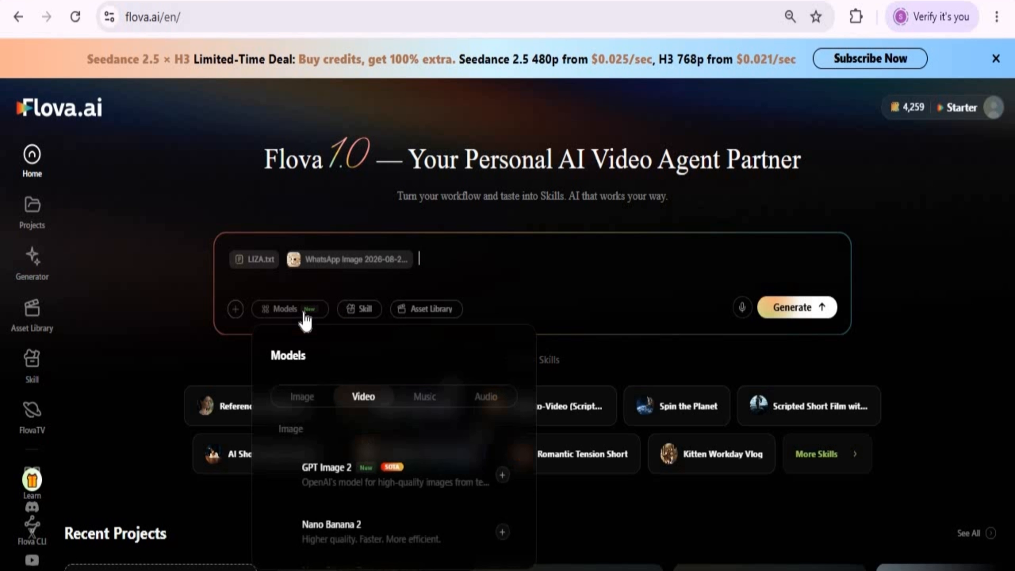
pyautogui.click(358, 482)
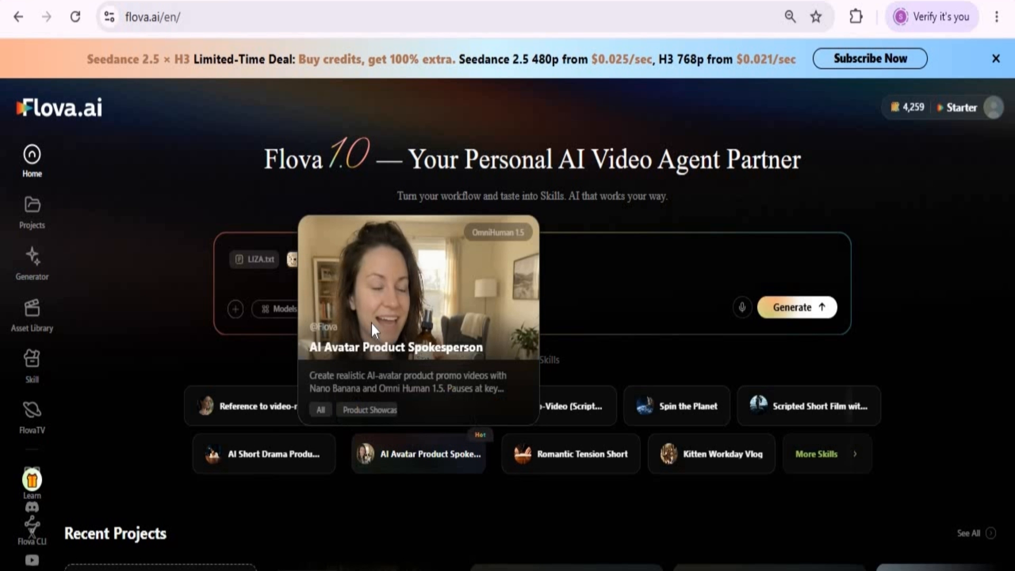
pyautogui.click(363, 309)
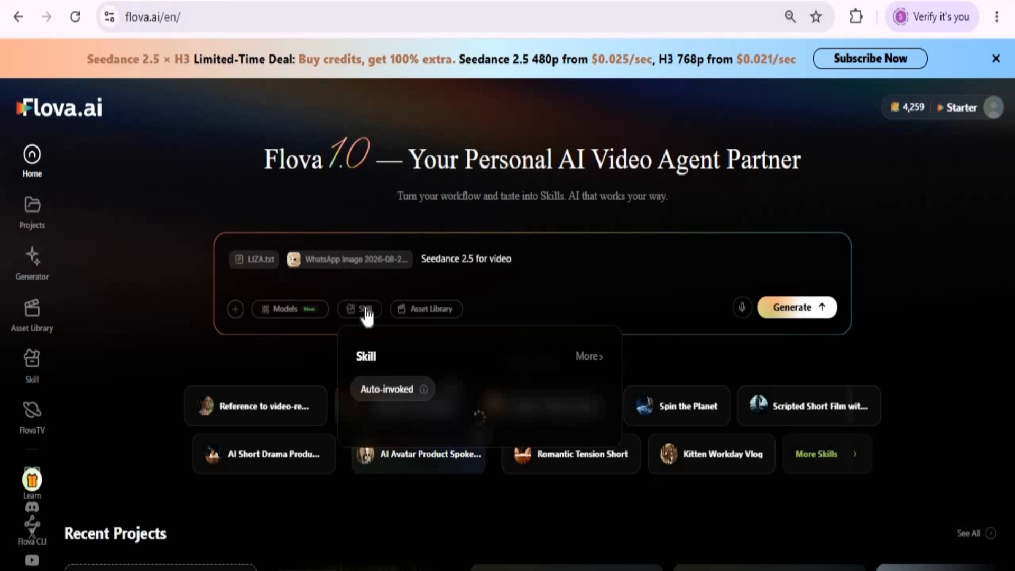
pyautogui.scroll(-2, 462, 467)
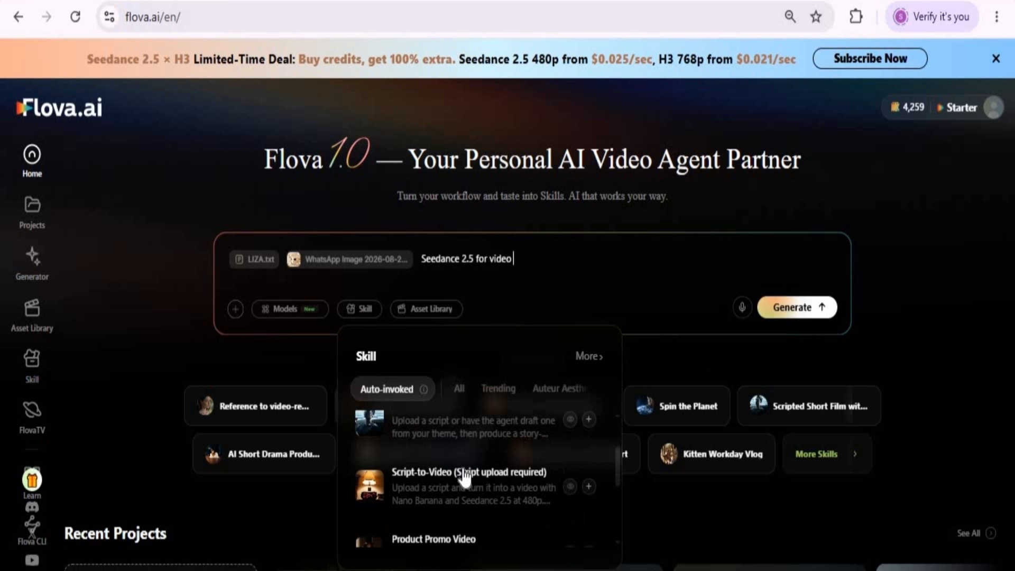
pyautogui.scroll(-2, 460, 473)
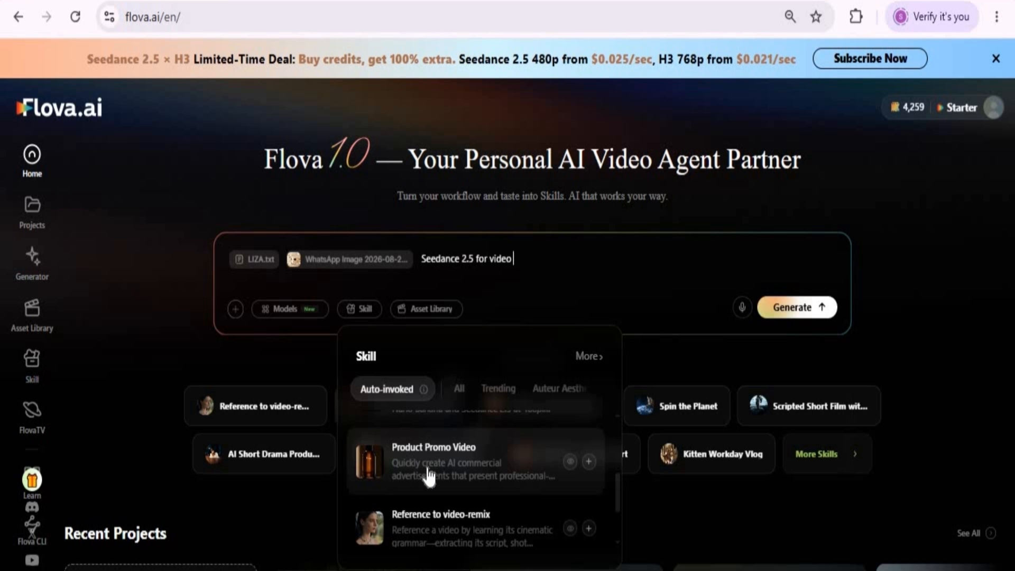
pyautogui.click(450, 470)
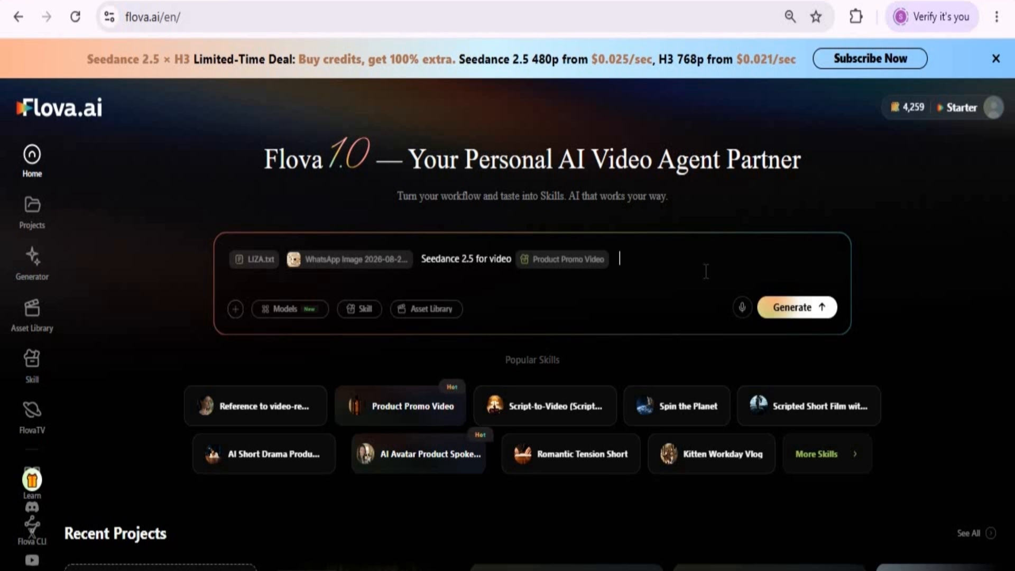
pyautogui.click(800, 312)
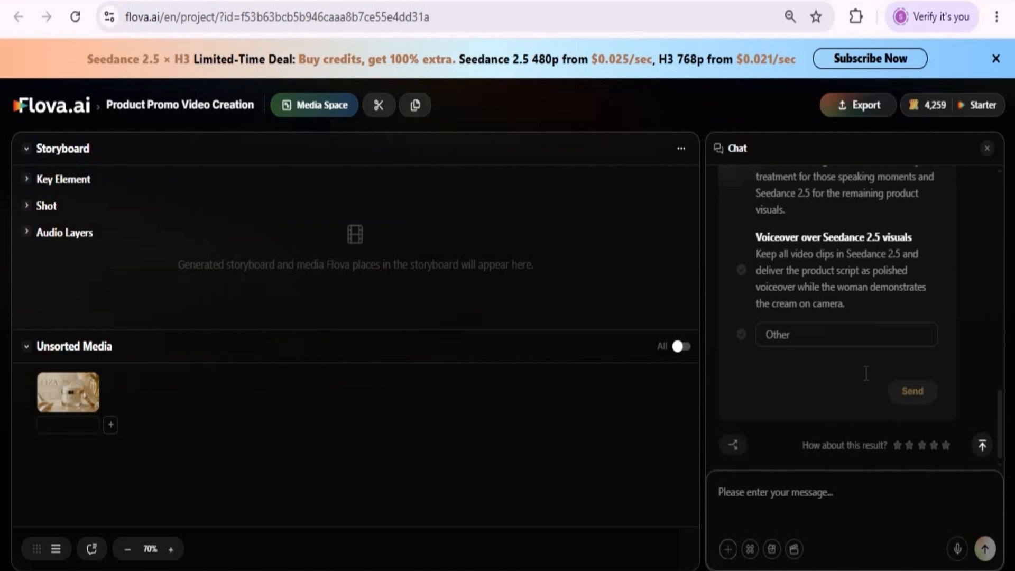
# Step: Answer the spoken-message question with "On-camera dialogue with precise mouth sync" and send the choice
pyautogui.scroll(4, 866, 373)
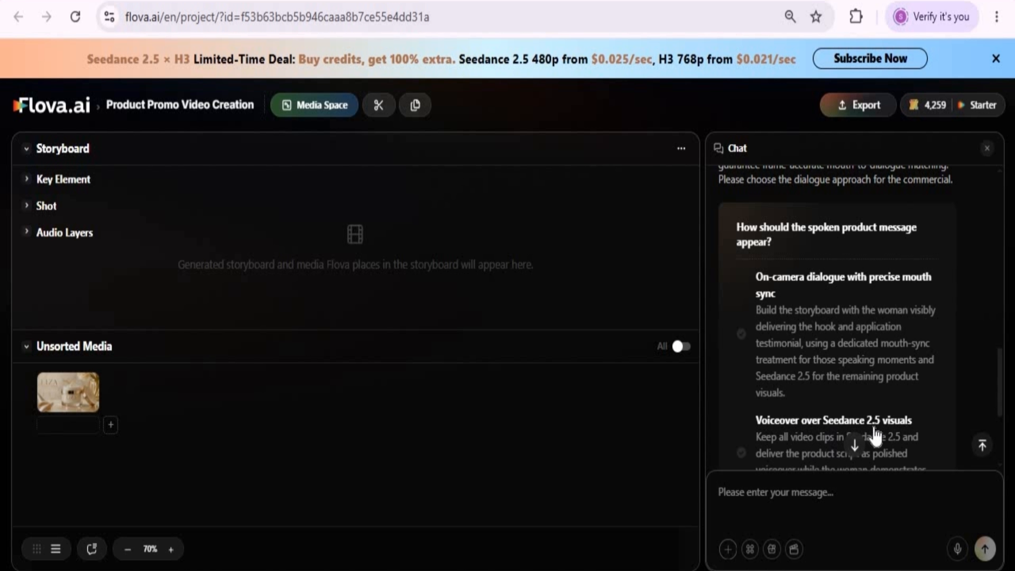
pyautogui.click(894, 434)
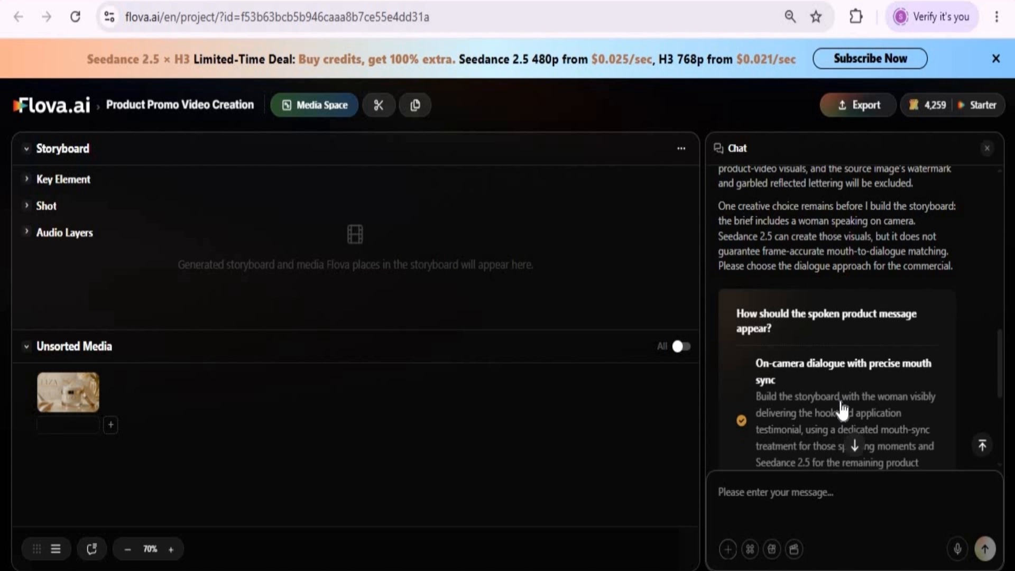
pyautogui.scroll(-2, 841, 407)
pyautogui.scroll(-2, 833, 391)
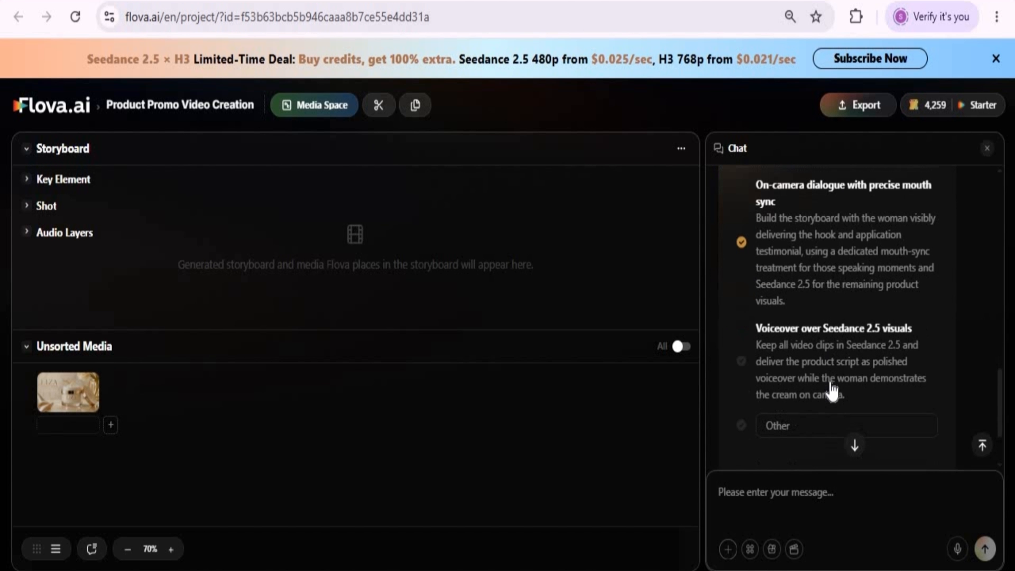
pyautogui.scroll(-2, 845, 454)
pyautogui.click(908, 396)
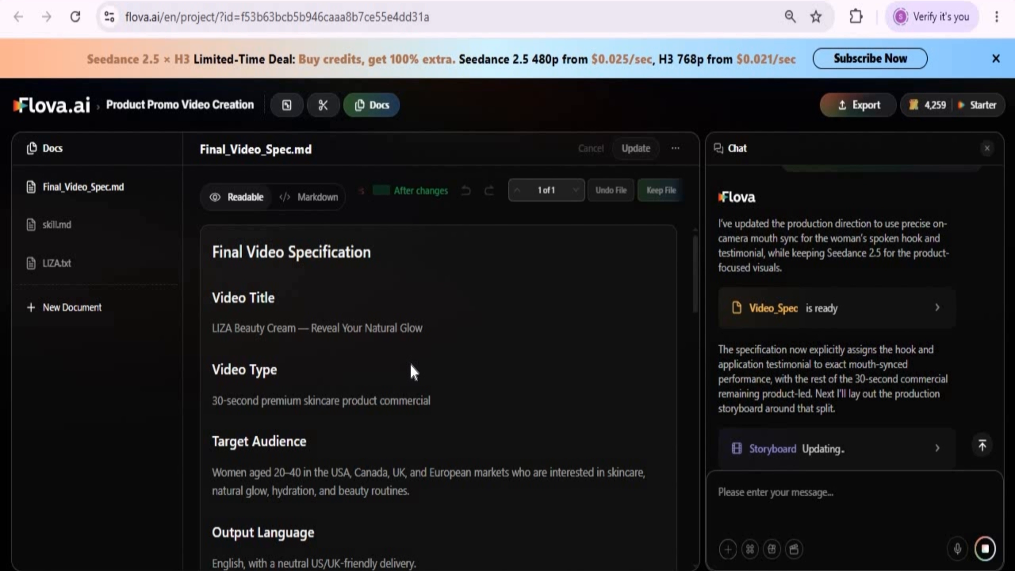
# Step: Review Final_Video_Spec.md from the video title through the format settings, product messaging and story structure
pyautogui.scroll(-2, 411, 370)
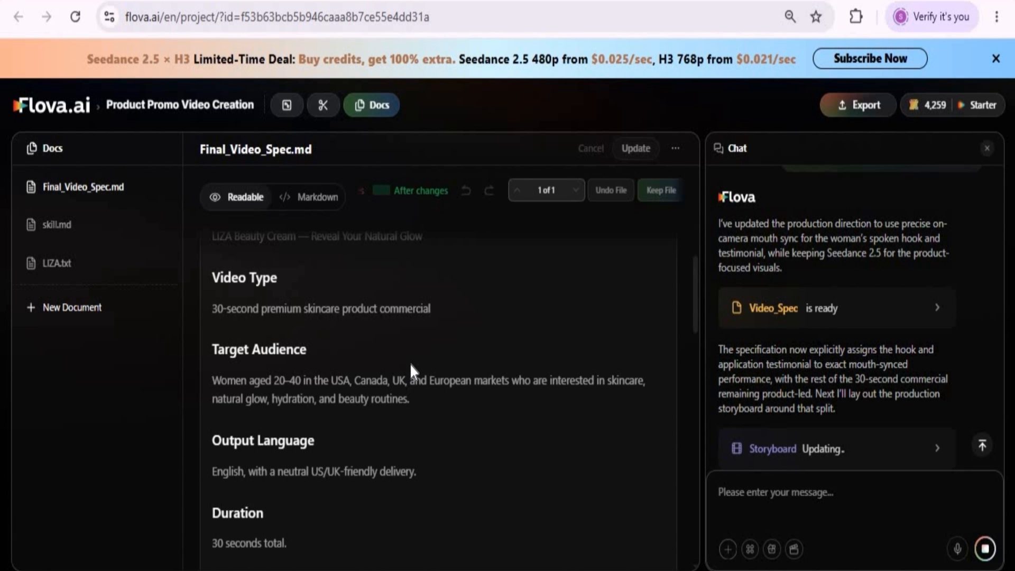
pyautogui.scroll(2, 410, 368)
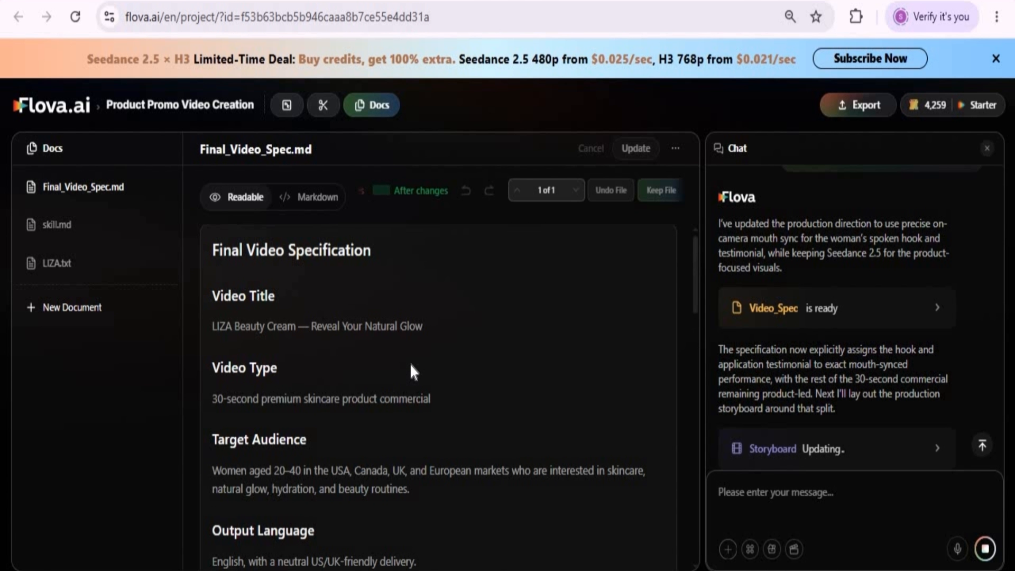
pyautogui.scroll(-4, 411, 362)
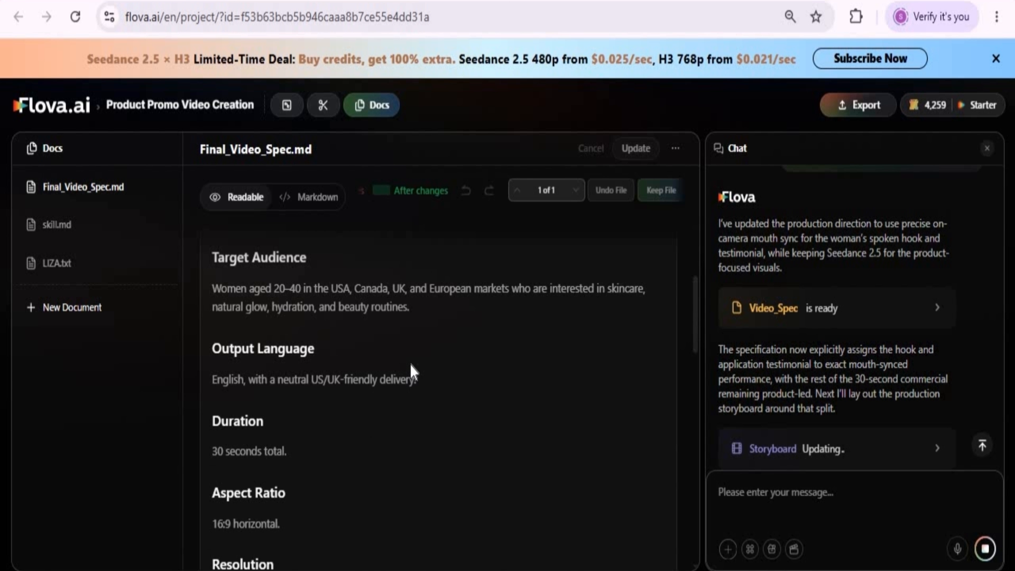
pyautogui.scroll(-6, 378, 418)
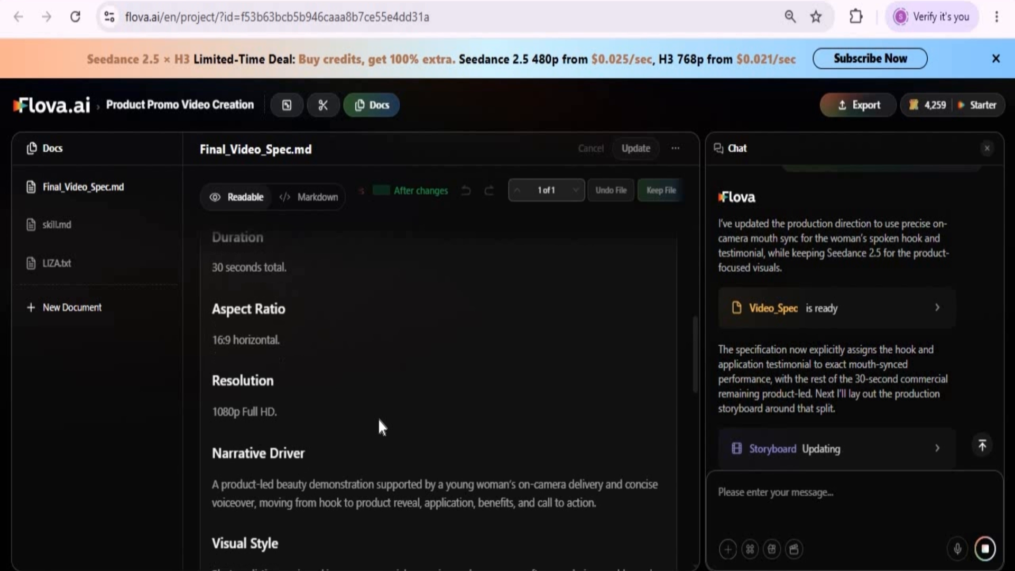
pyautogui.scroll(-8, 378, 418)
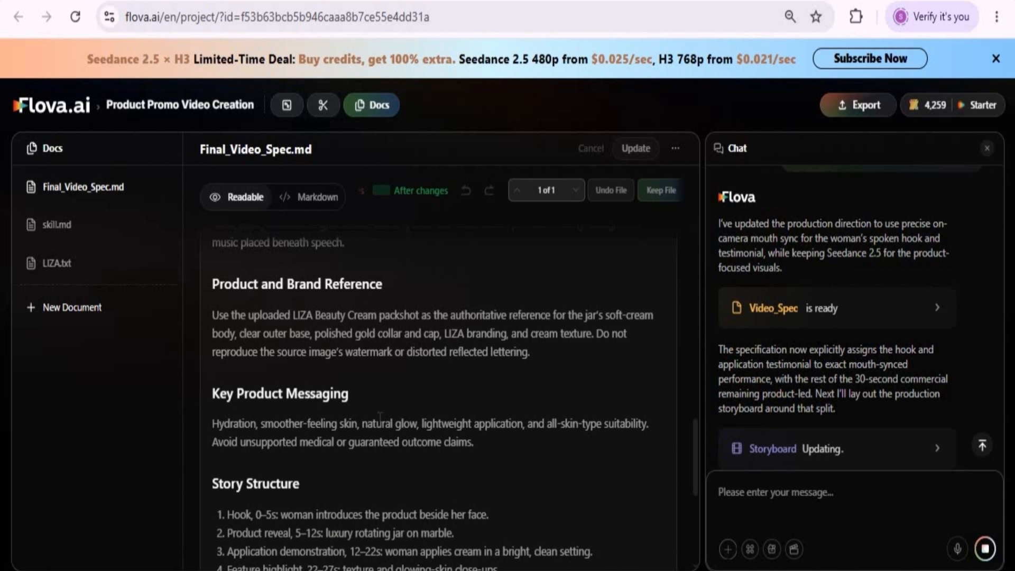
pyautogui.scroll(-7, 380, 416)
pyautogui.scroll(20, 379, 422)
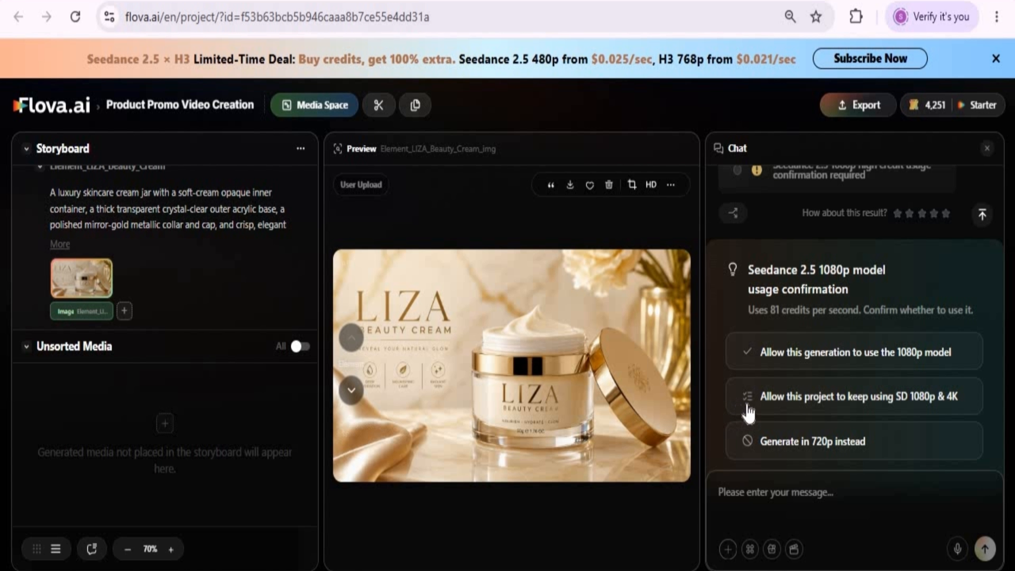
# Step: Allow this generation to use the Seedance 2.5 1080p model
pyautogui.click(804, 363)
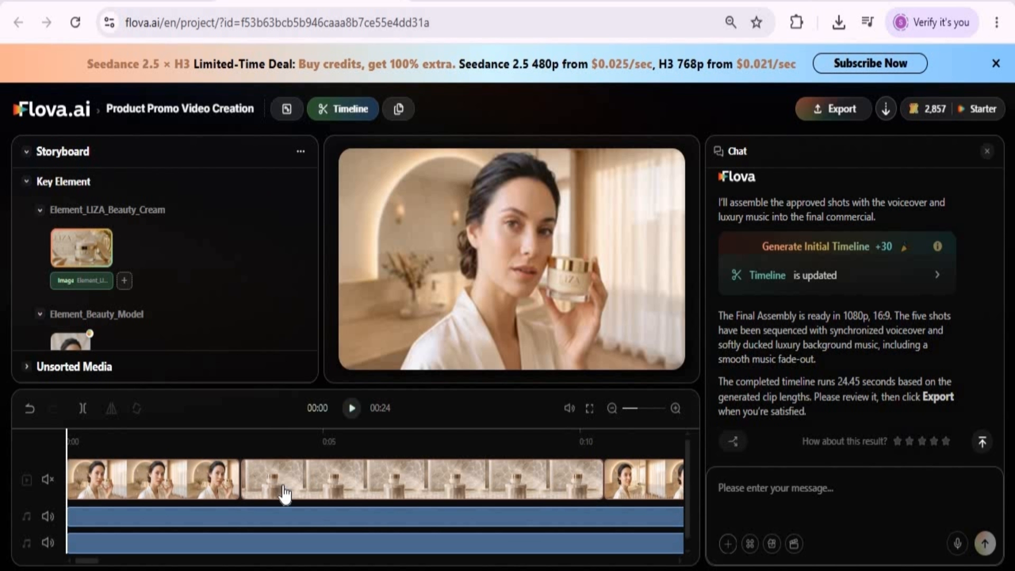
# Step: Inspect the assembled timeline's audio tracks and product reveal shot at 00:04, and select the opening clip of the woman
pyautogui.scroll(-1, 284, 494)
pyautogui.scroll(1, 285, 495)
pyautogui.click(272, 517)
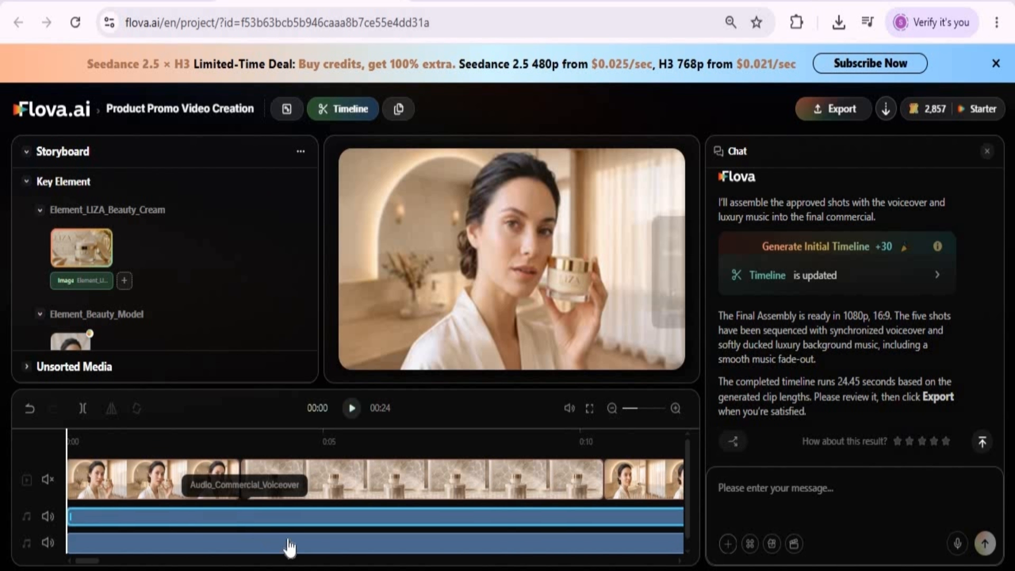
pyautogui.click(304, 539)
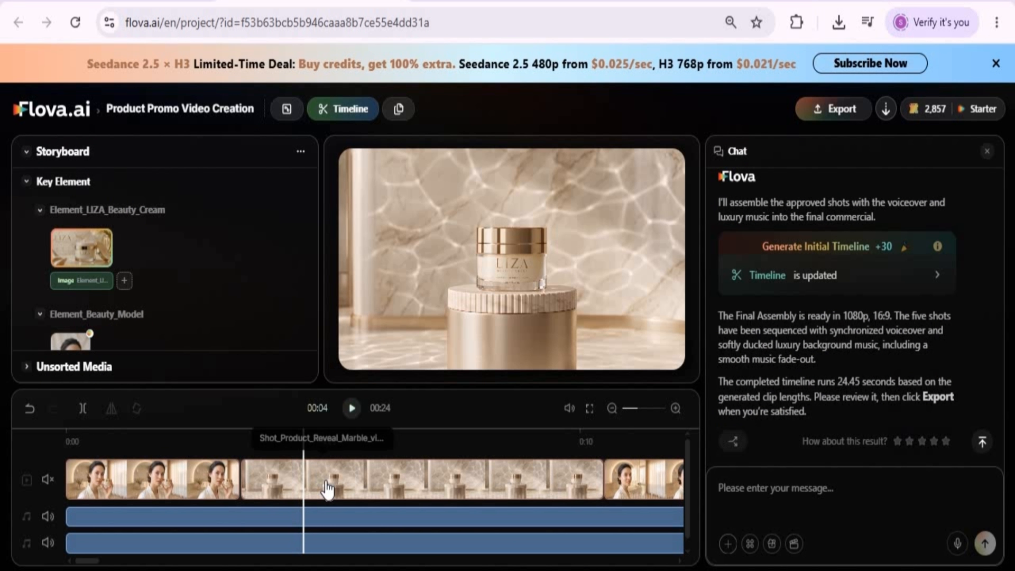
pyautogui.click(324, 478)
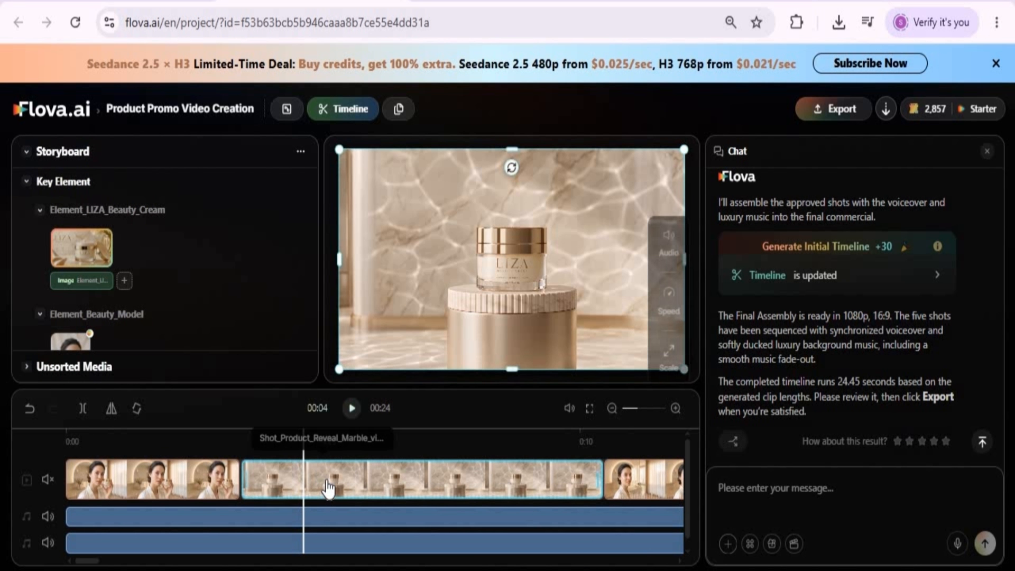
pyautogui.click(624, 480)
pyautogui.click(160, 481)
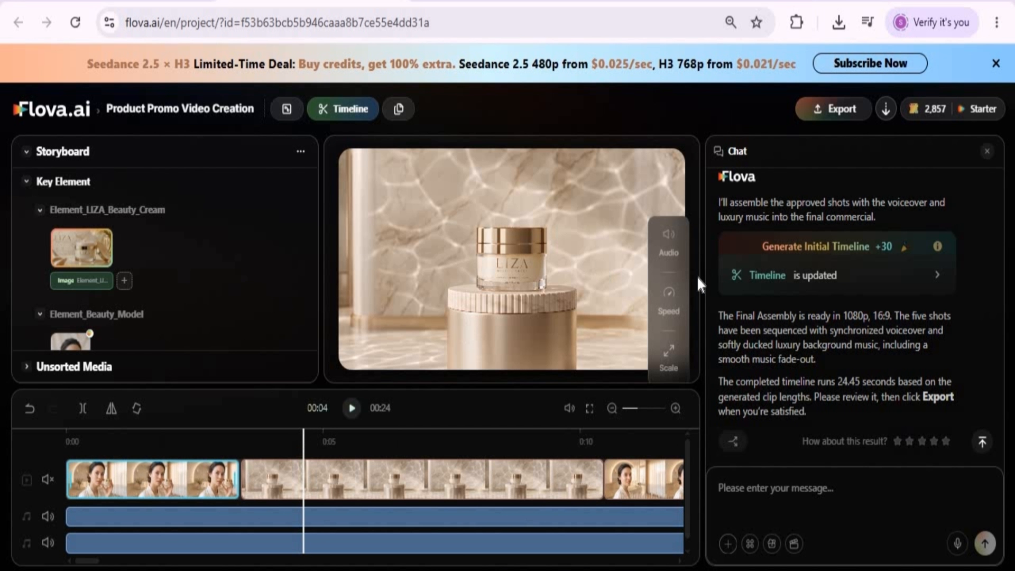
# Step: Inspect the opening clip's volume and fade-in settings and the product reveal clip's speed settings
pyautogui.click(663, 250)
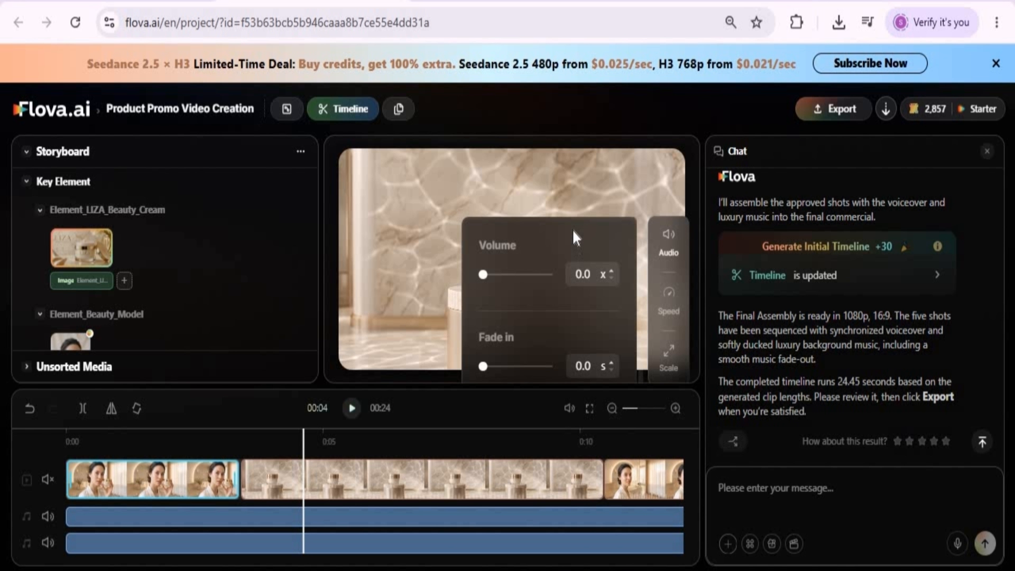
pyautogui.scroll(-2, 525, 319)
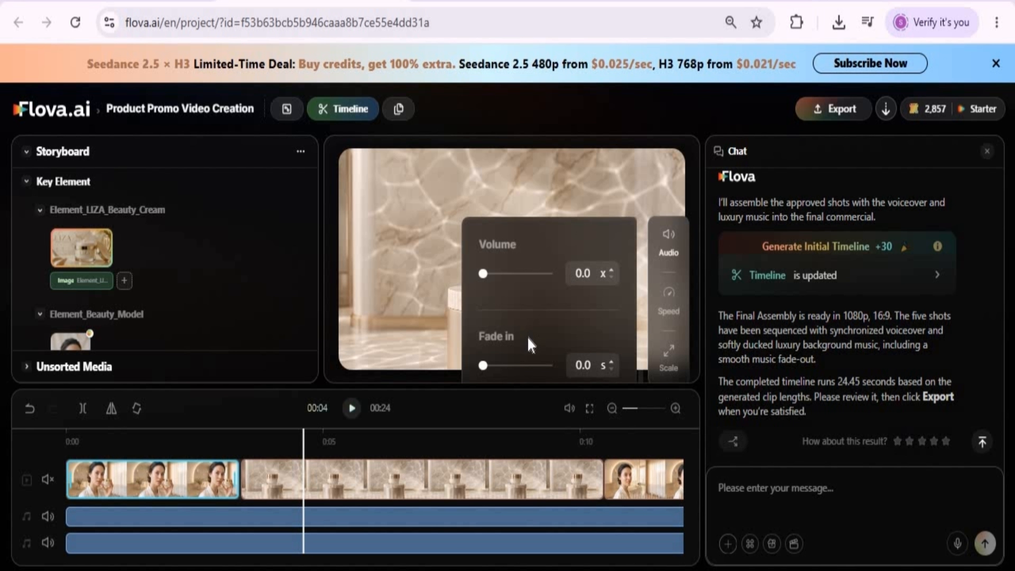
pyautogui.click(559, 170)
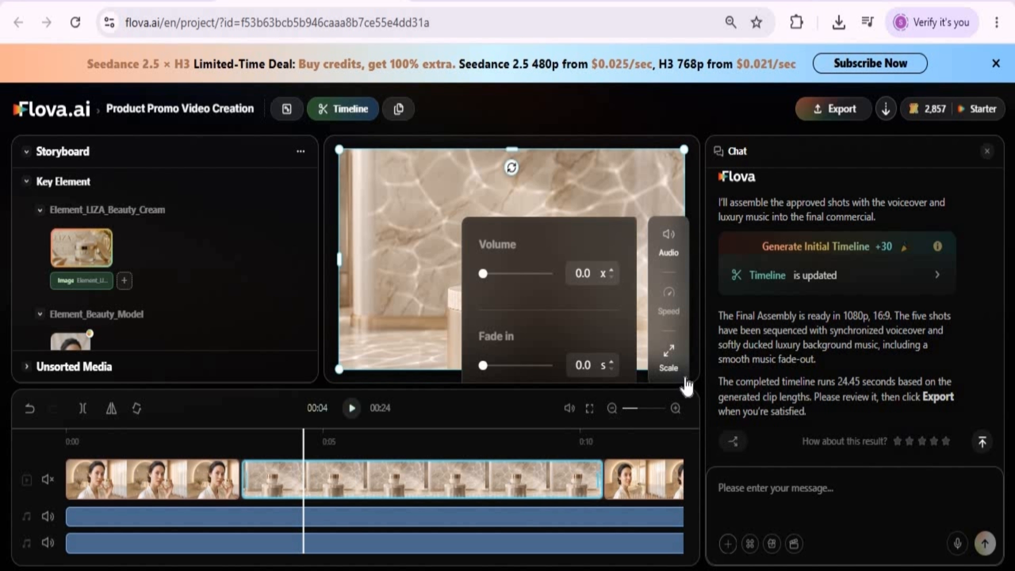
pyautogui.click(667, 300)
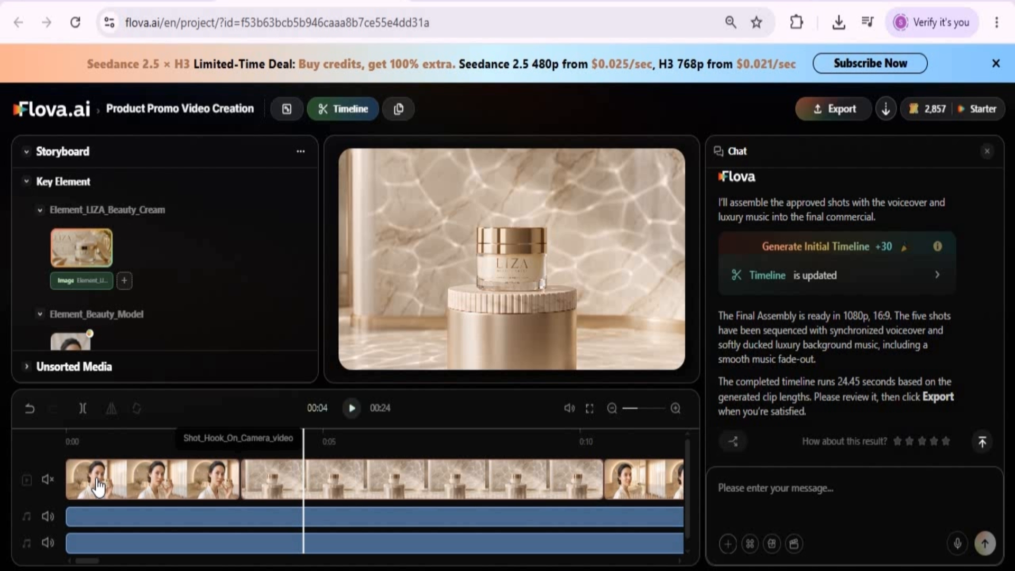
# Step: Send the chat request "please change this ad english to chianees language for my china audiance"
pyautogui.rightClick(775, 487)
pyautogui.click(792, 279)
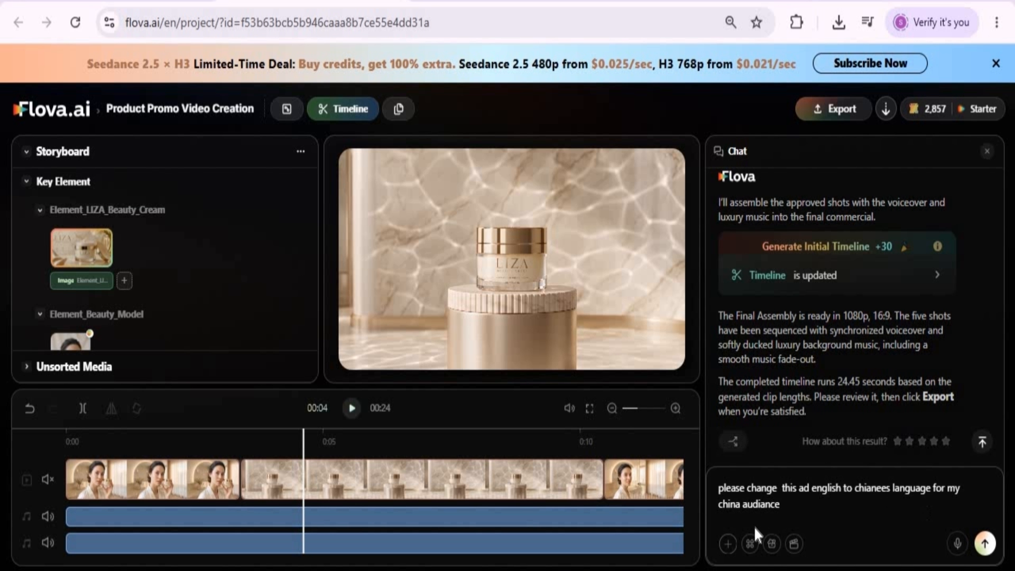
pyautogui.click(985, 543)
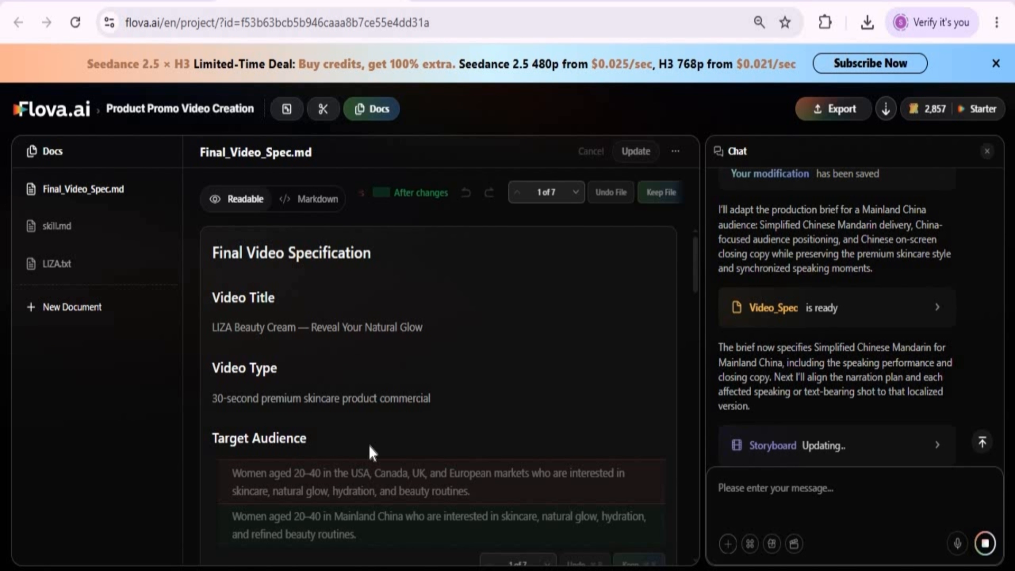
# Step: Review the changes in Final_Video_Spec.md through the format settings and approve the localized storyboard by sending "ok" in the chat
pyautogui.scroll(-6, 369, 445)
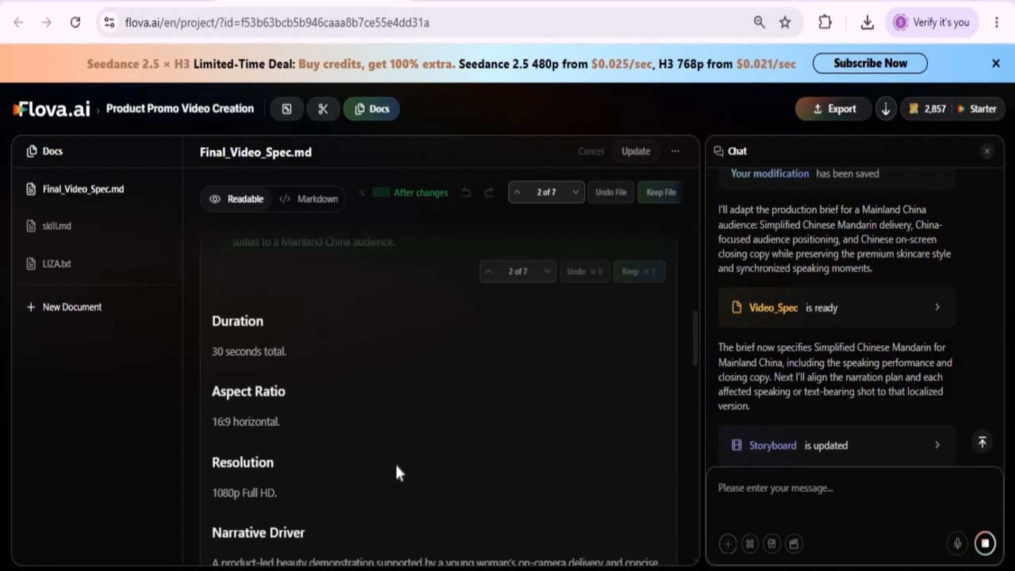
pyautogui.scroll(-2, 397, 466)
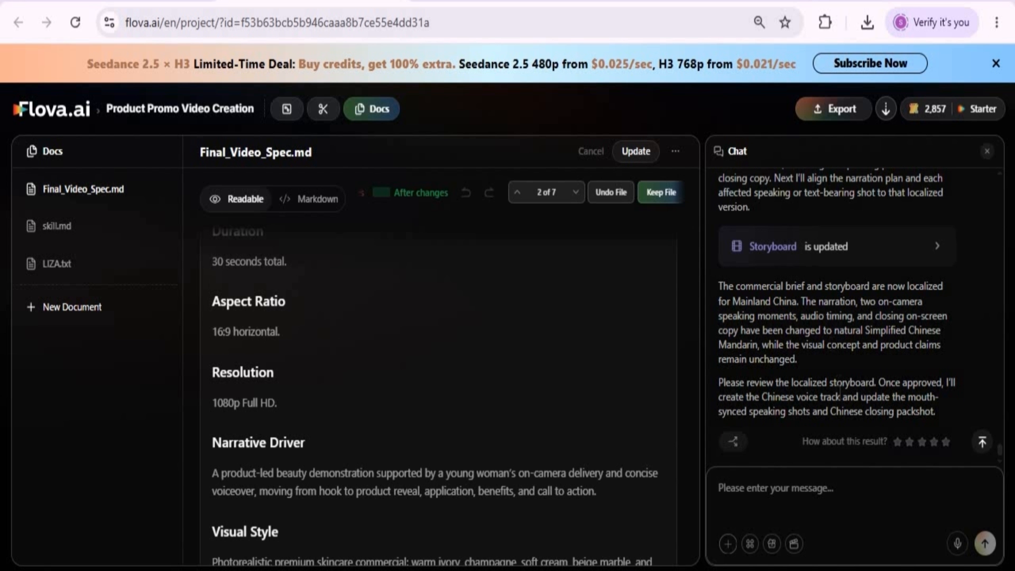
pyautogui.write('ok')
pyautogui.press('Return')
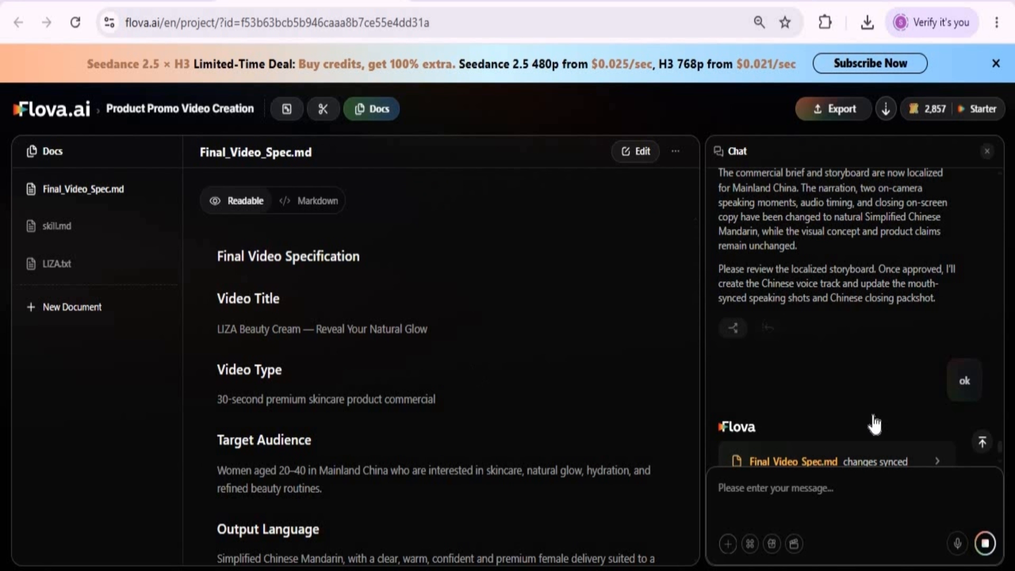